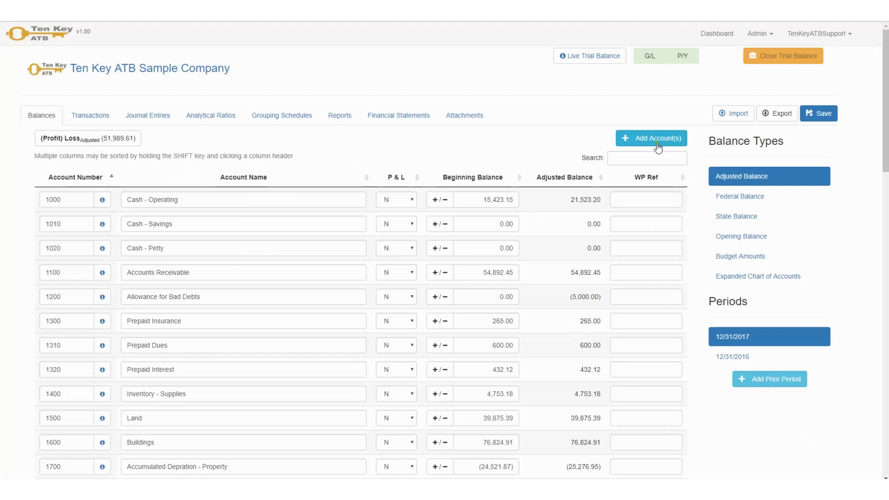
Enter account 1000 named 'Test Account Number' in the Add Account(s) form; 1000 is flagged as existing.
left_click(658, 139)
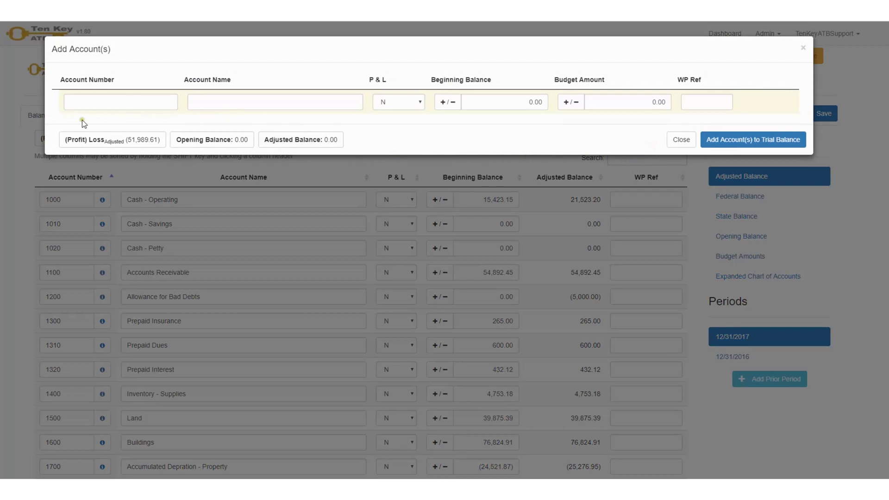
left_click(83, 103)
type("1000")
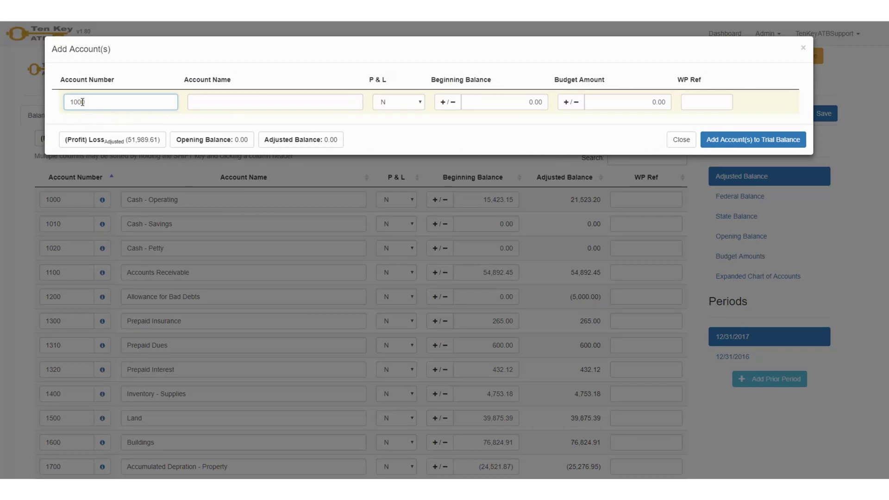
key("Tab")
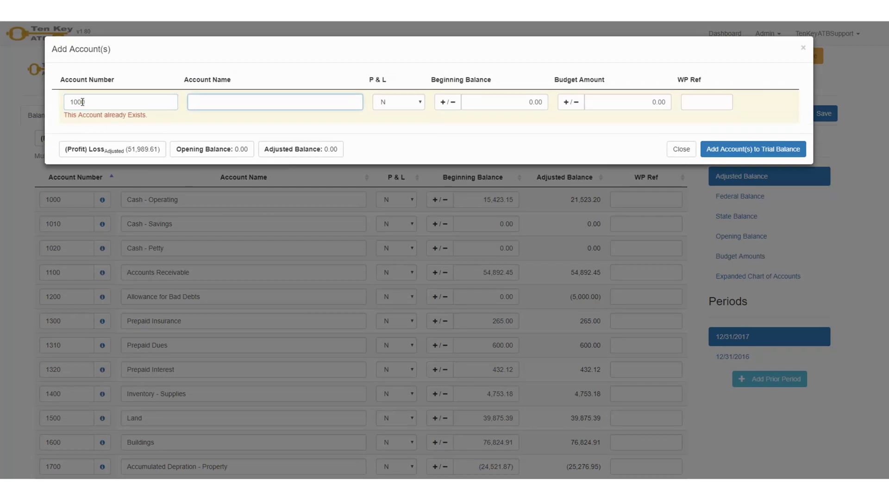
type("Test Account Number")
Change the duplicate 1000 to 1001, then add account 1002 'Test Account Number 2', fixing a name typo.
double_click(95, 102)
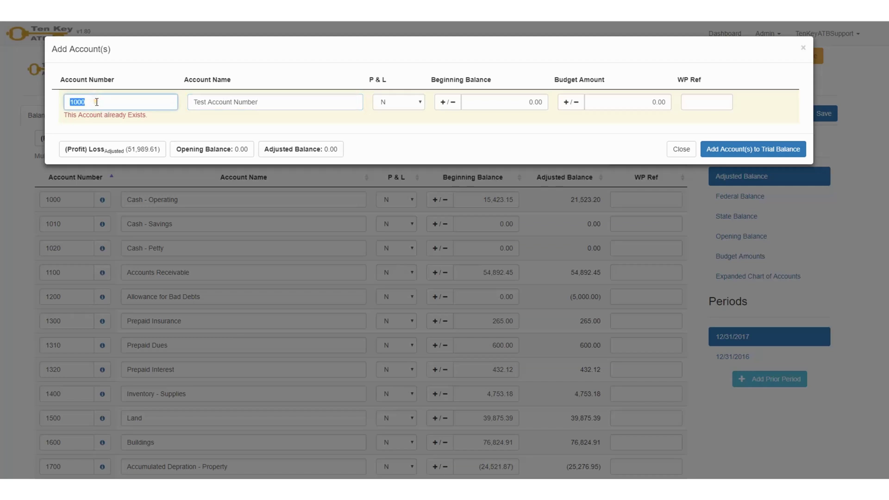
type("1001")
key("Tab")
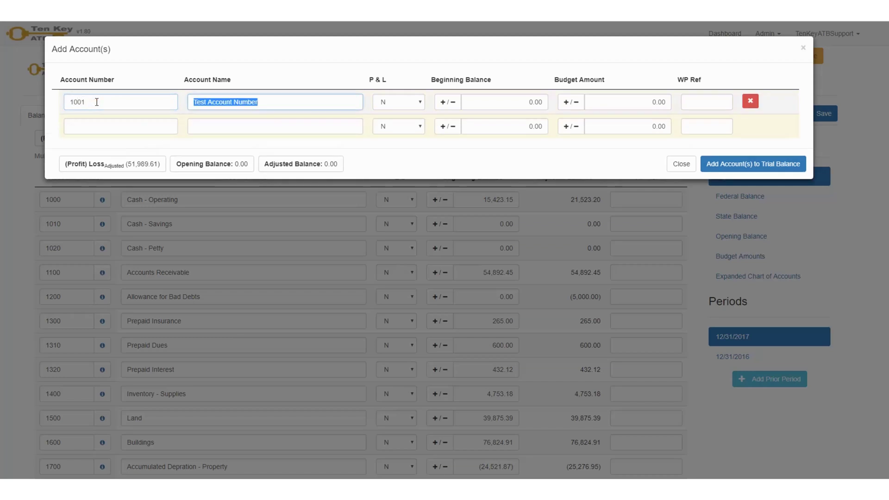
key("Tab")
key("Tab")
key("Tab")
key("Tab")
key("Tab")
key("Tab")
key("Tab")
key("Tab")
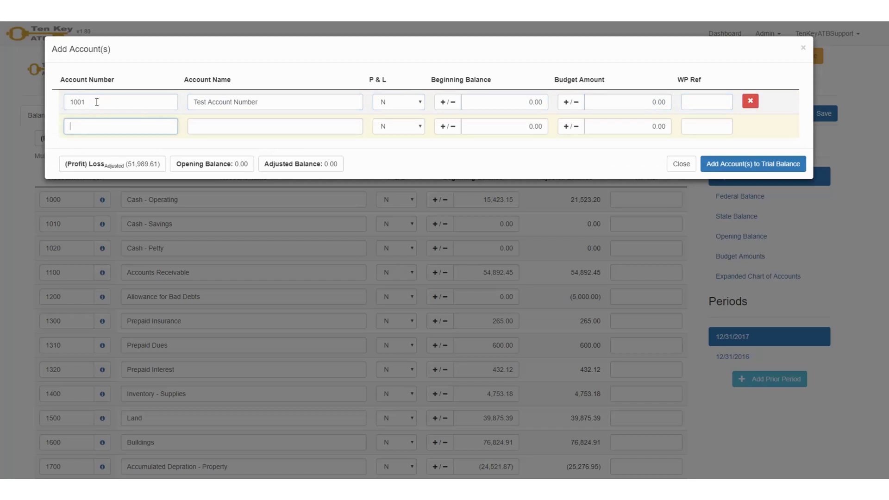
type("lll")
key("Tab")
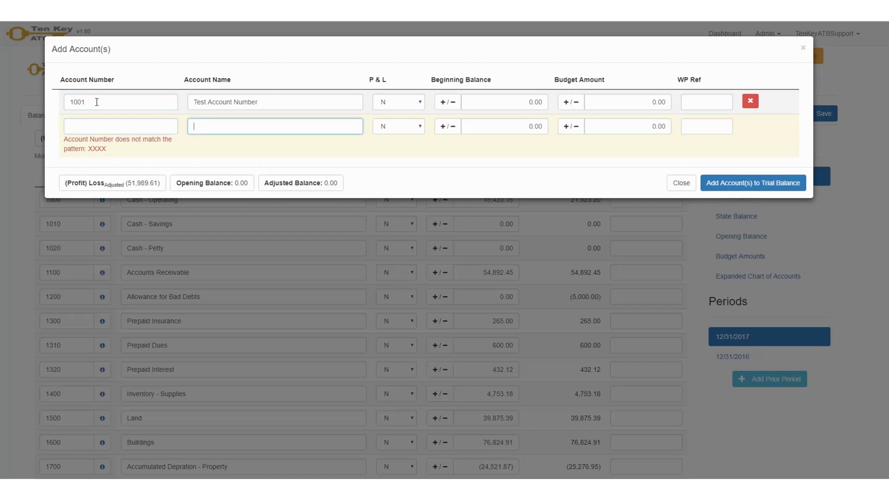
type("Test Account Num")
key("BackSpace")
key("BackSpace")
type("umber 2")
type("1002")
Enter 10.00 beginning balances for accounts 1001 and 1002.
key("Tab")
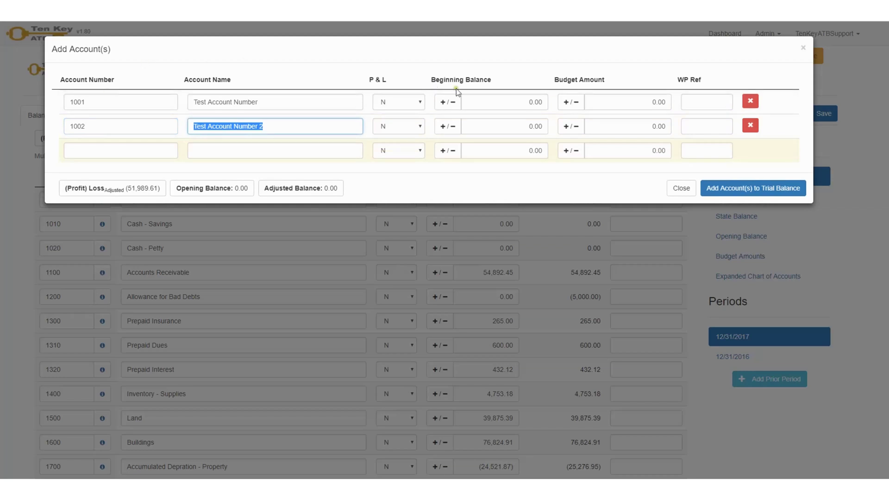
left_click(509, 102)
type("10")
key("Tab")
key("Down")
key("shift+Tab")
key("shift+Tab")
key("Tab")
type("10")
key("Tab")
Add account 1003 'Test Account 3' with a negative 20.00 beginning balance.
key("Tab")
key("Tab")
type("1003")
key("Tab")
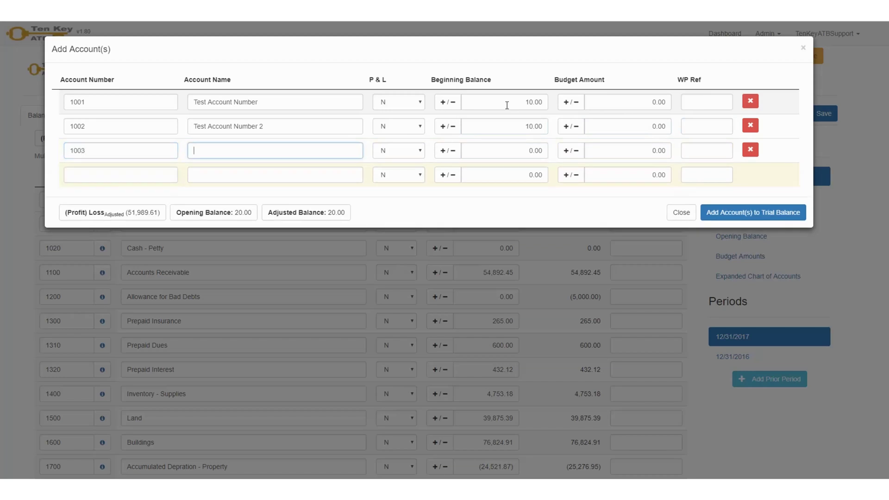
type("Test Account ")
type("3")
key("Tab")
key("Tab")
key("Tab")
type("20")
key("Tab")
key("Tab")
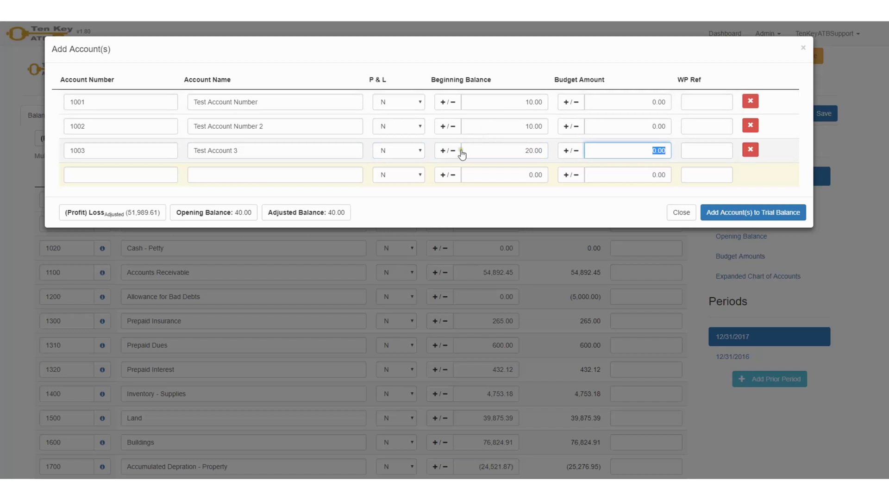
left_click(448, 151)
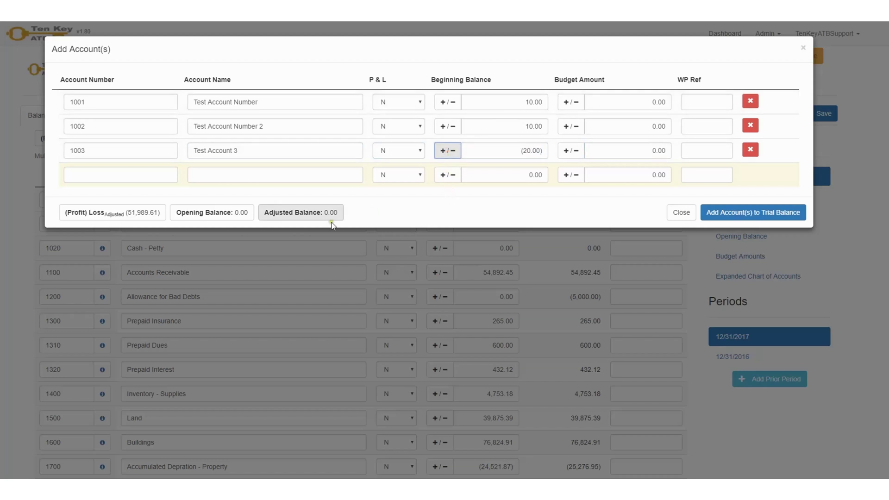